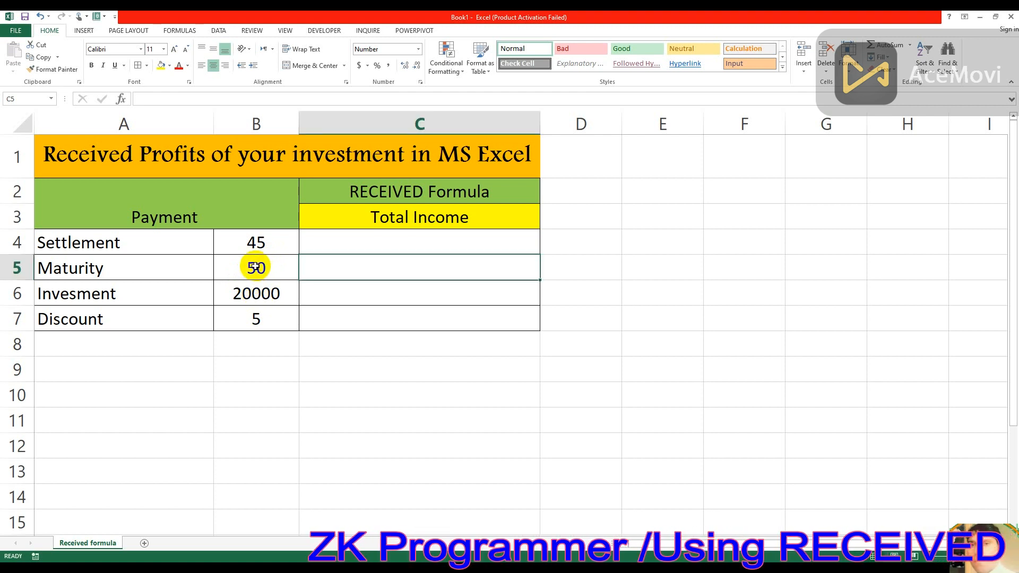
left_click(250, 269)
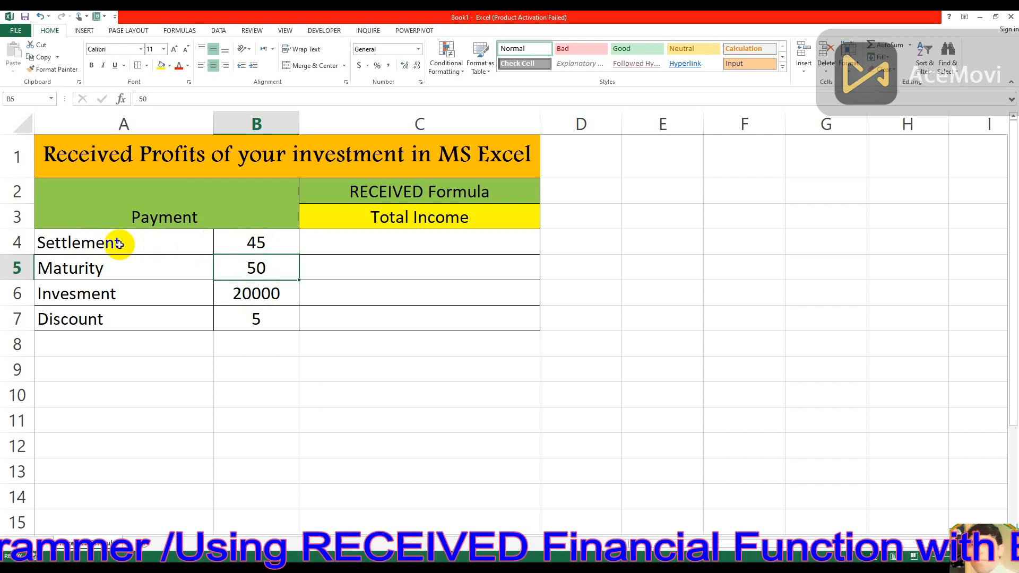
left_click(273, 243)
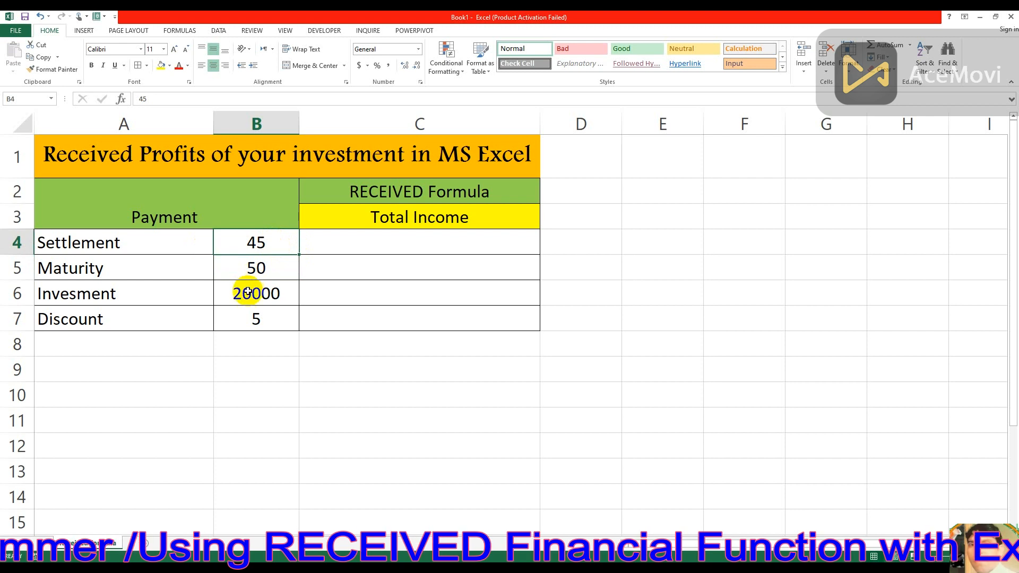
left_click(255, 322)
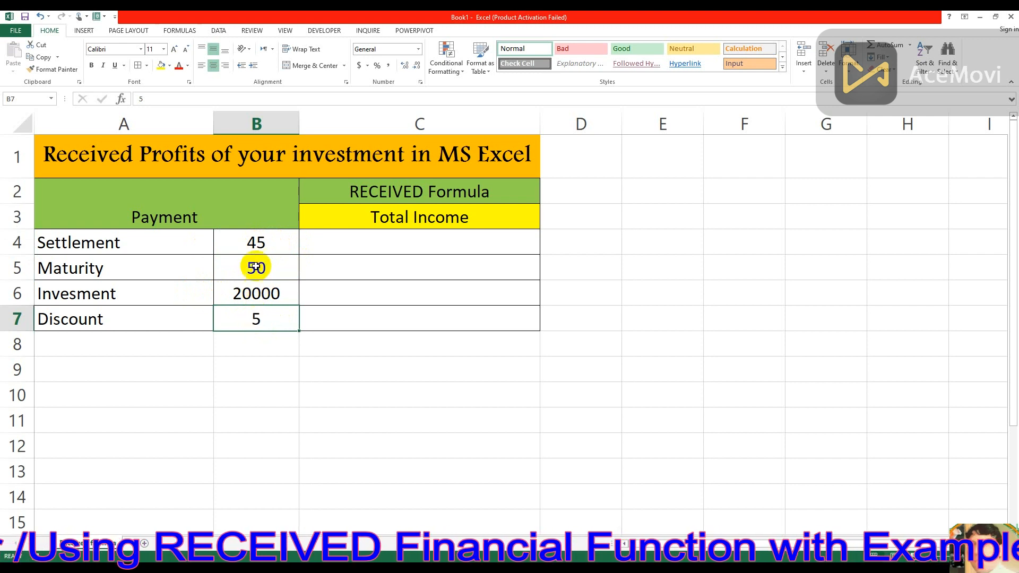
Start a RECEIVED formula in cell C5 under Total Income, using B4 as the settlement and B5 as the maturity.
left_click(377, 274)
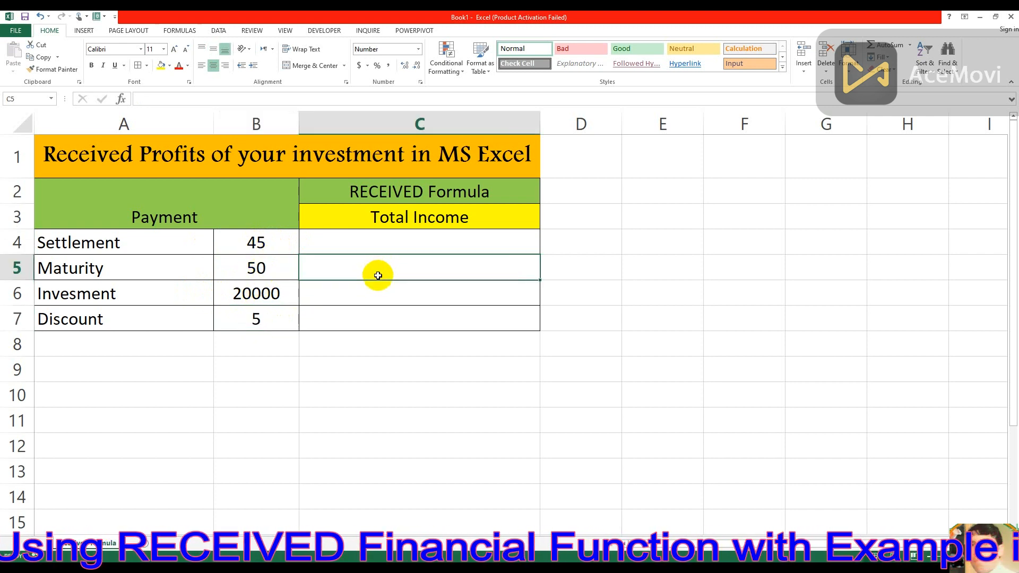
type("=re")
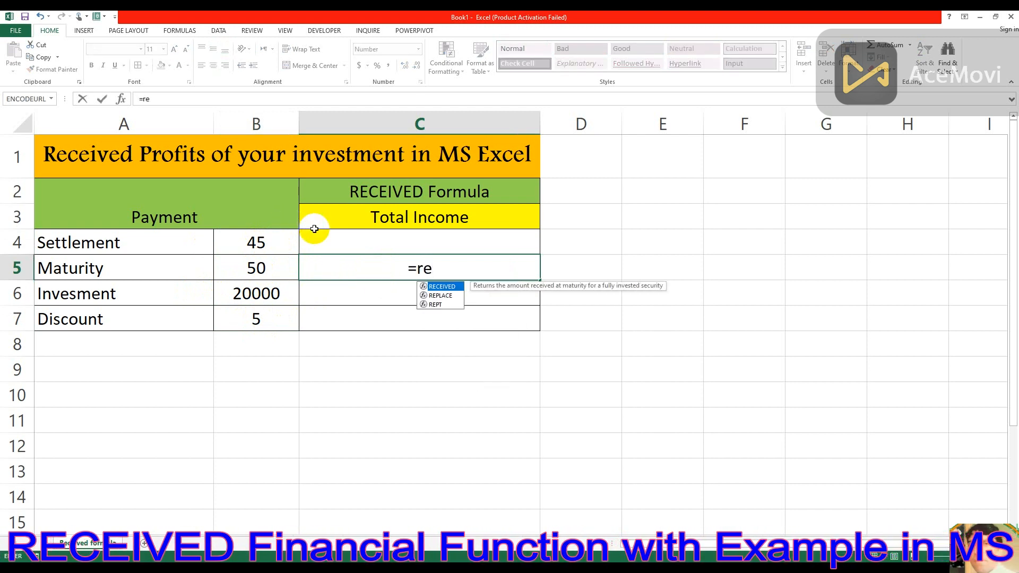
double_click(446, 286)
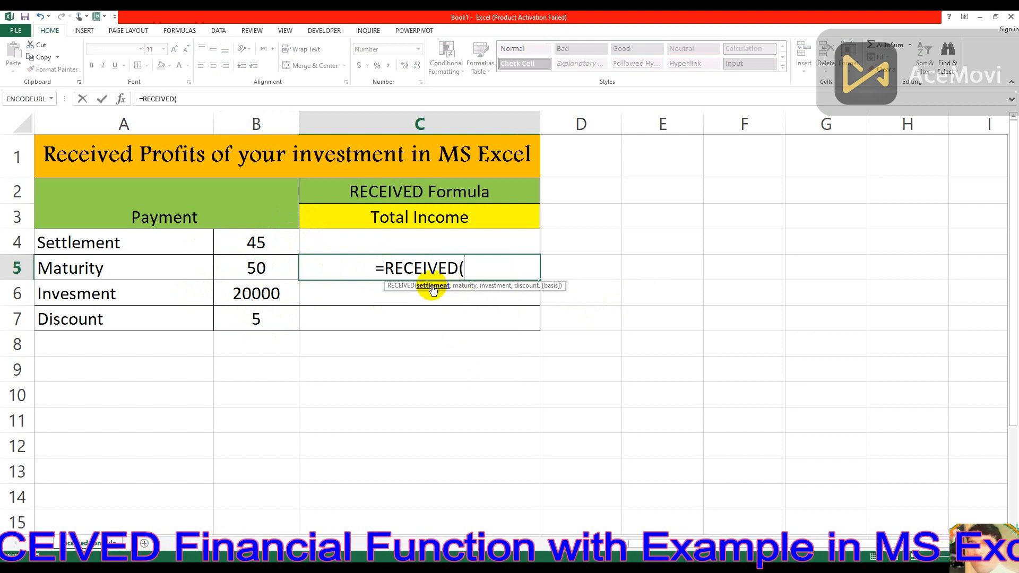
left_click(254, 242)
type(",")
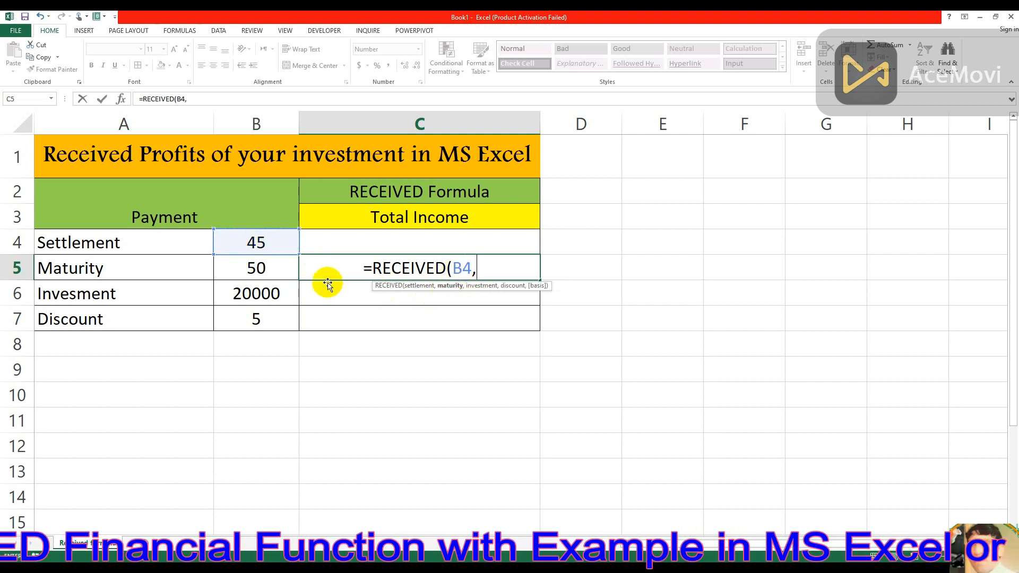
left_click(254, 268)
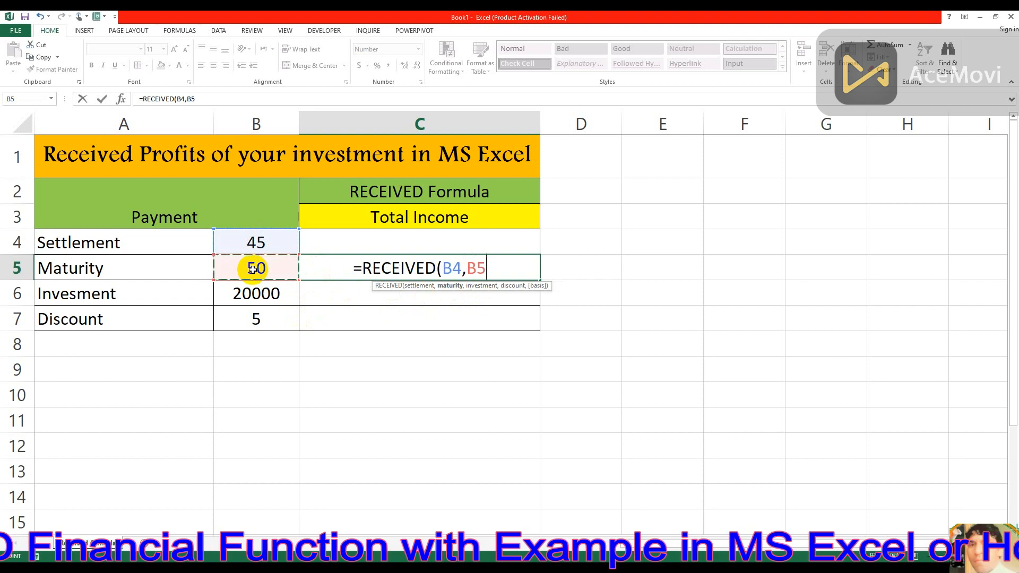
type(",")
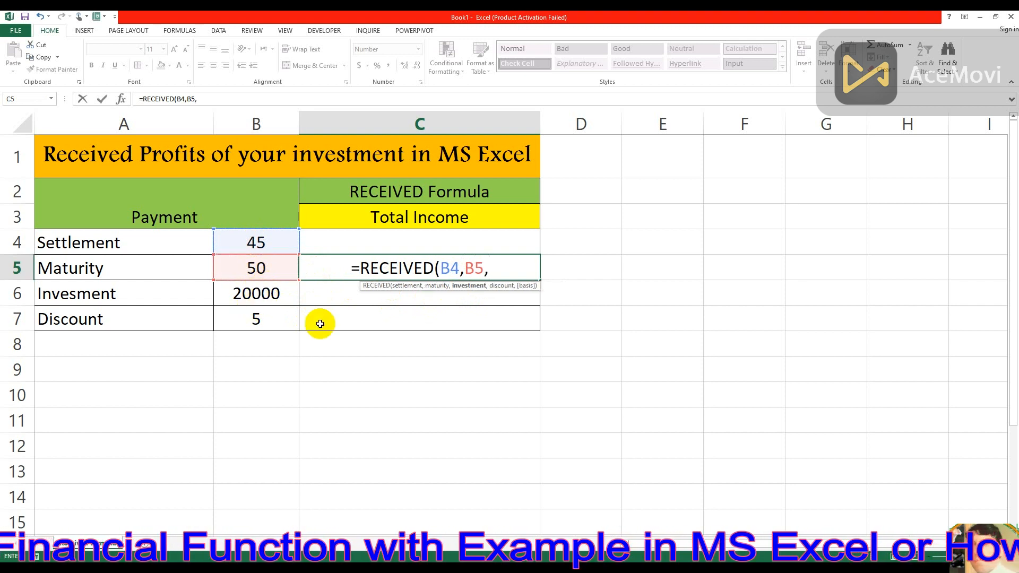
Complete the RECEIVED formula in C5 with B6 as investment, B7 as discount and basis 2 - Actual/360.
left_click(257, 296)
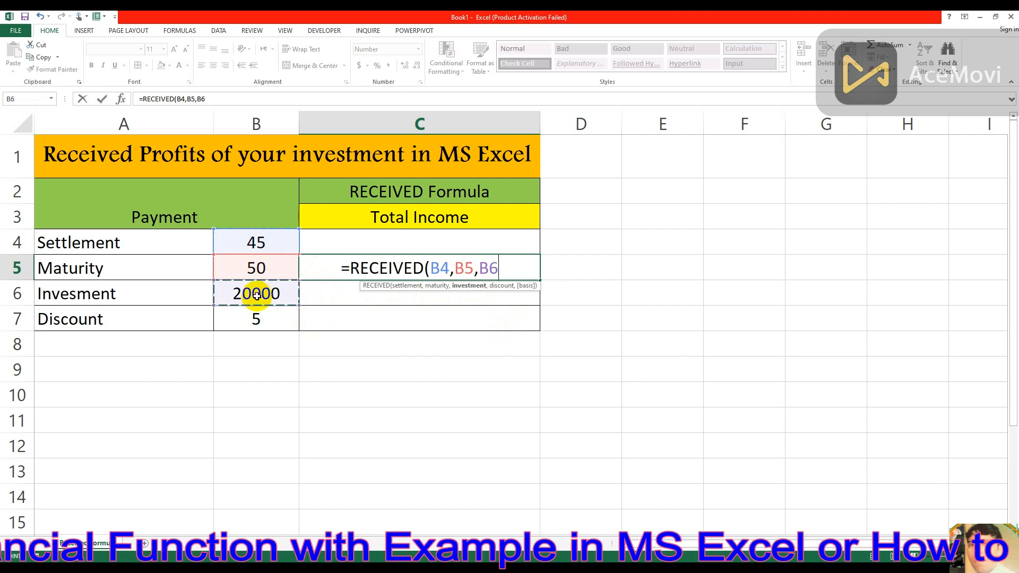
type(",")
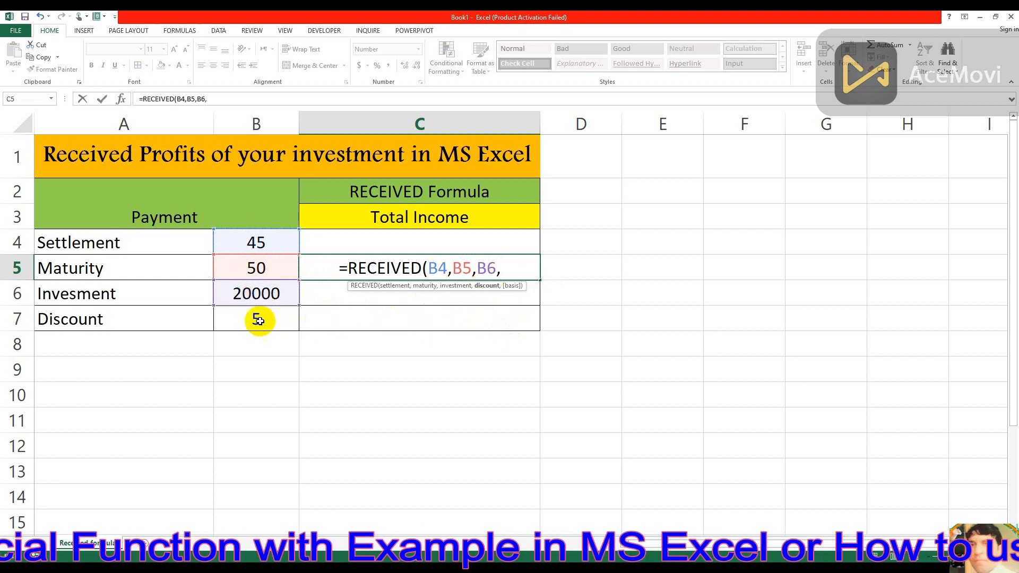
left_click(256, 319)
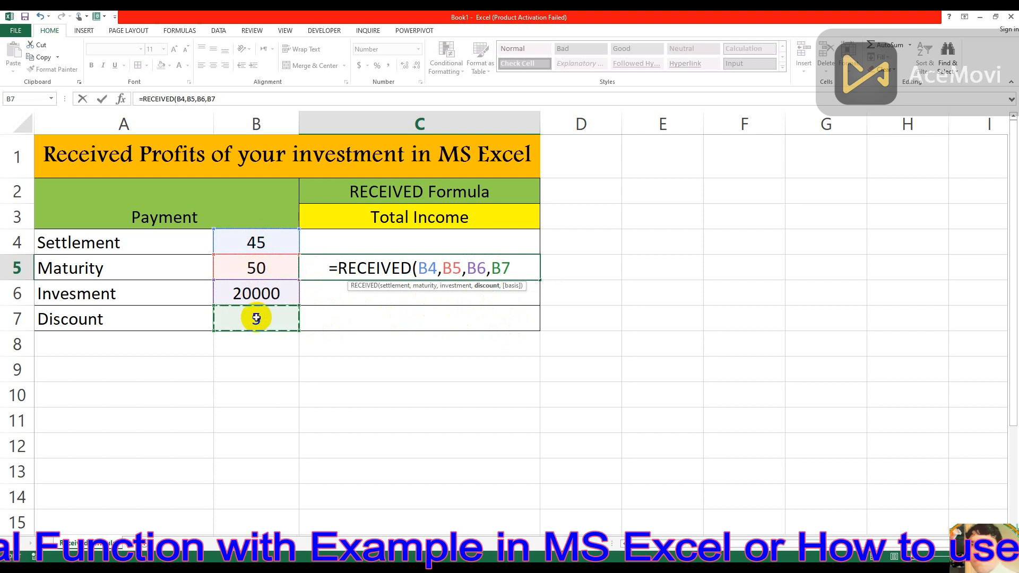
type(",")
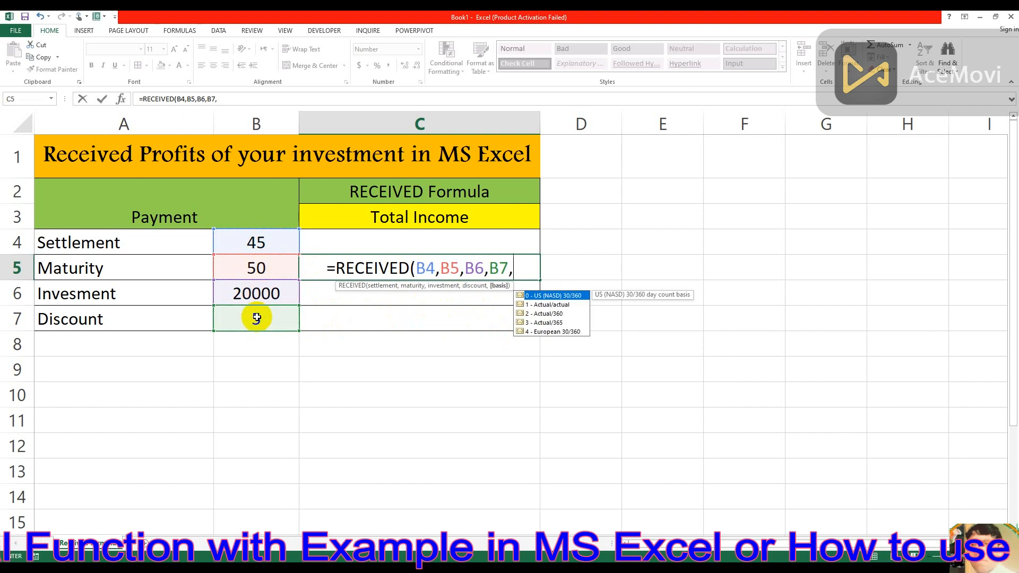
left_click(548, 314)
double_click(548, 313)
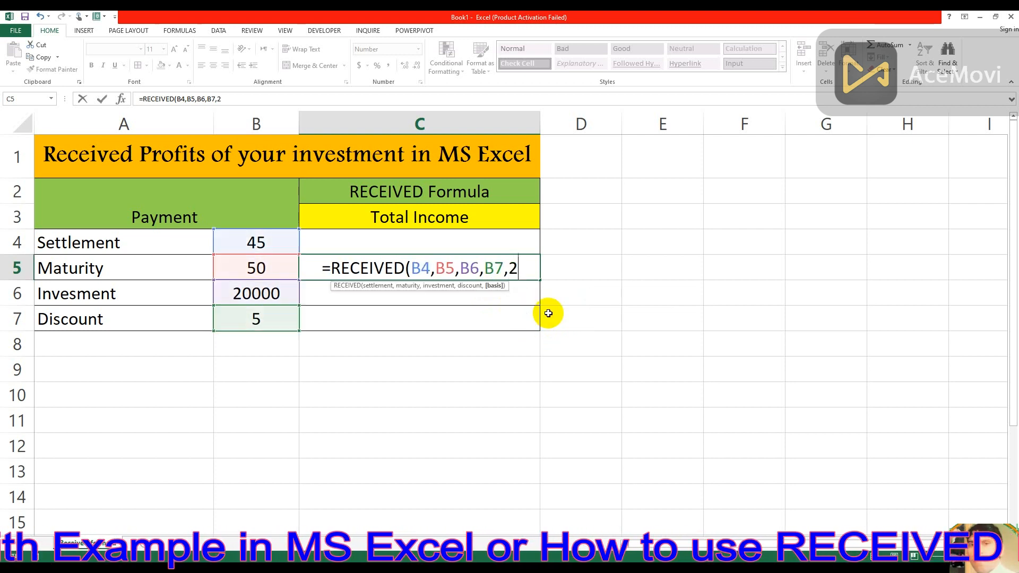
type(")")
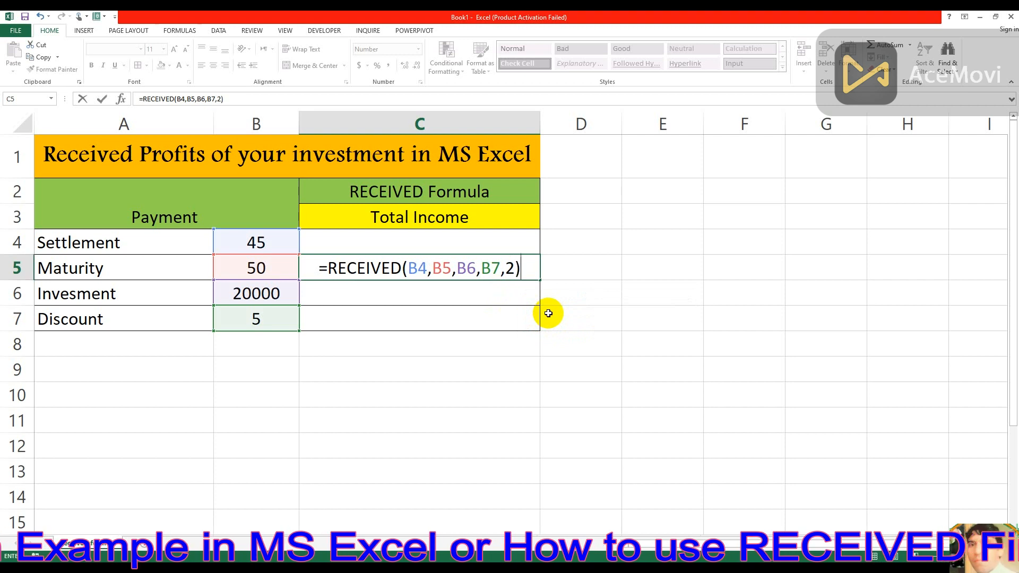
key("Return")
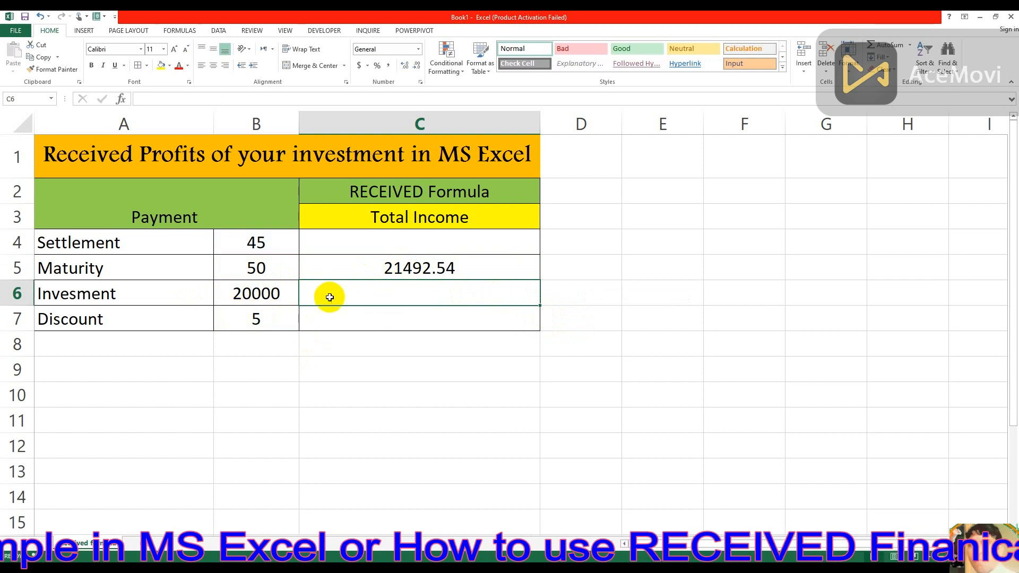
Set the Settlement value in cell B4 to 35 to recalculate the total income.
left_click(257, 243)
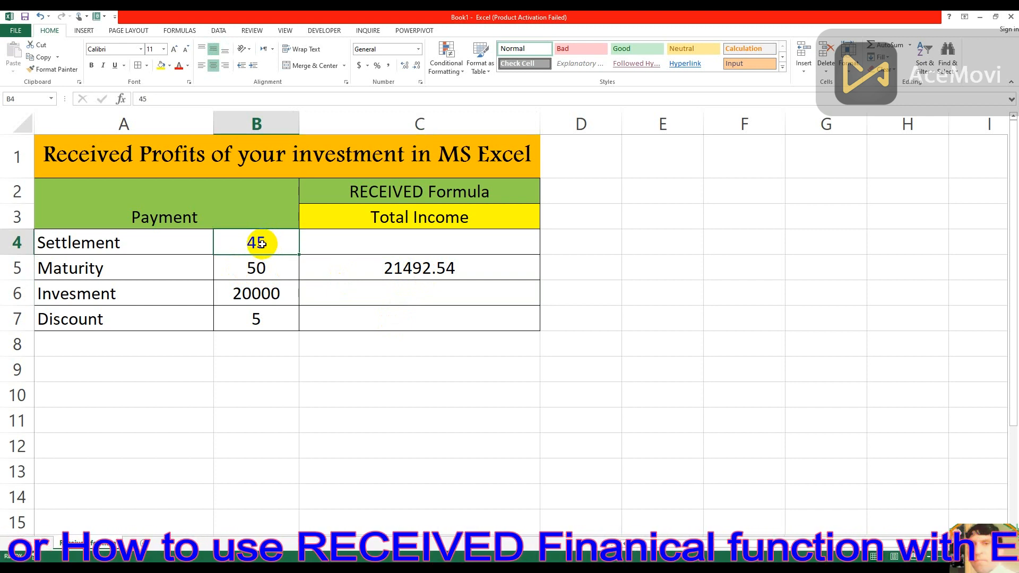
type("35")
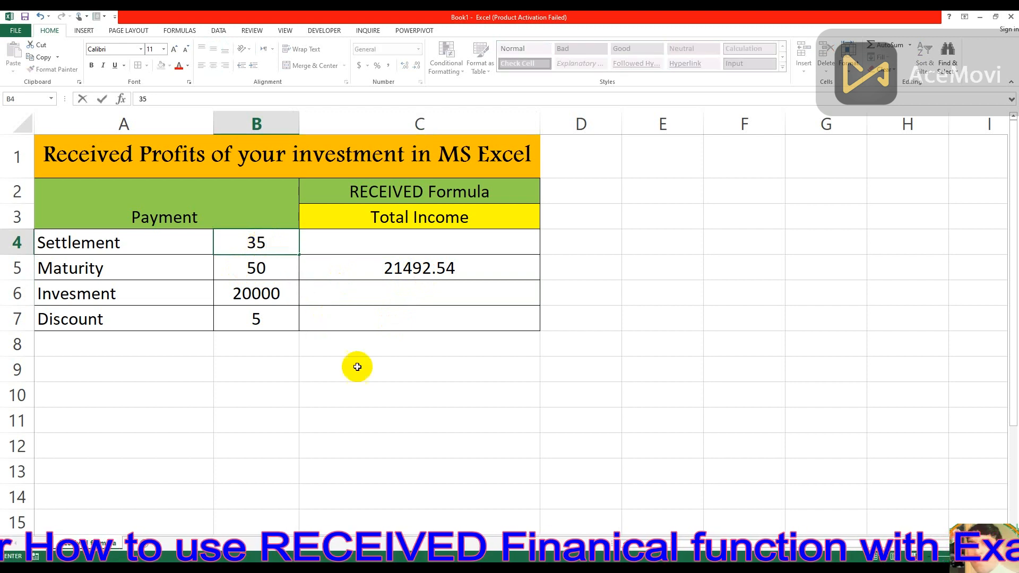
left_click(374, 380)
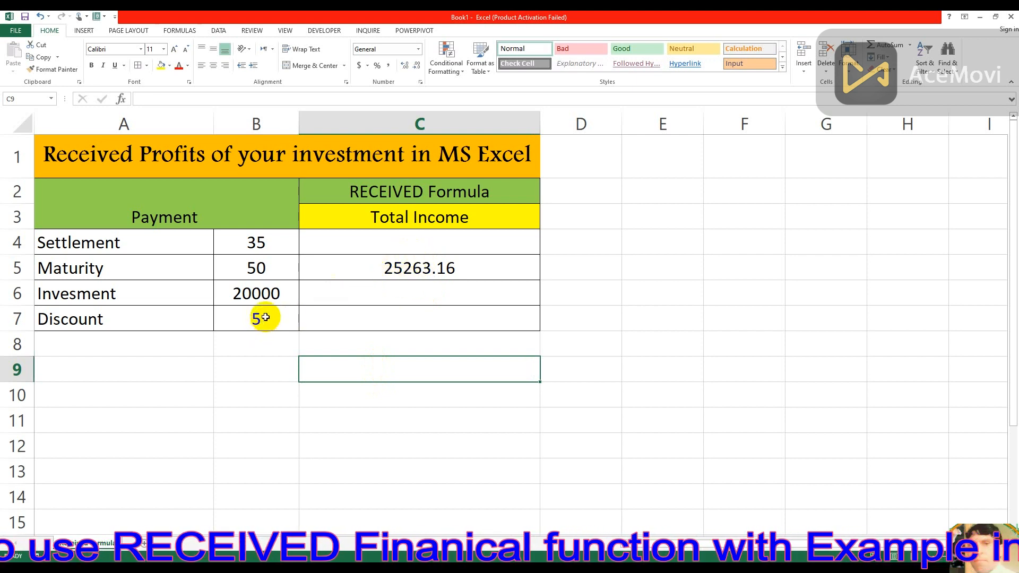
Lower the Settlement value in cell B4 to 25 to test the RECEIVED result.
left_click(261, 245)
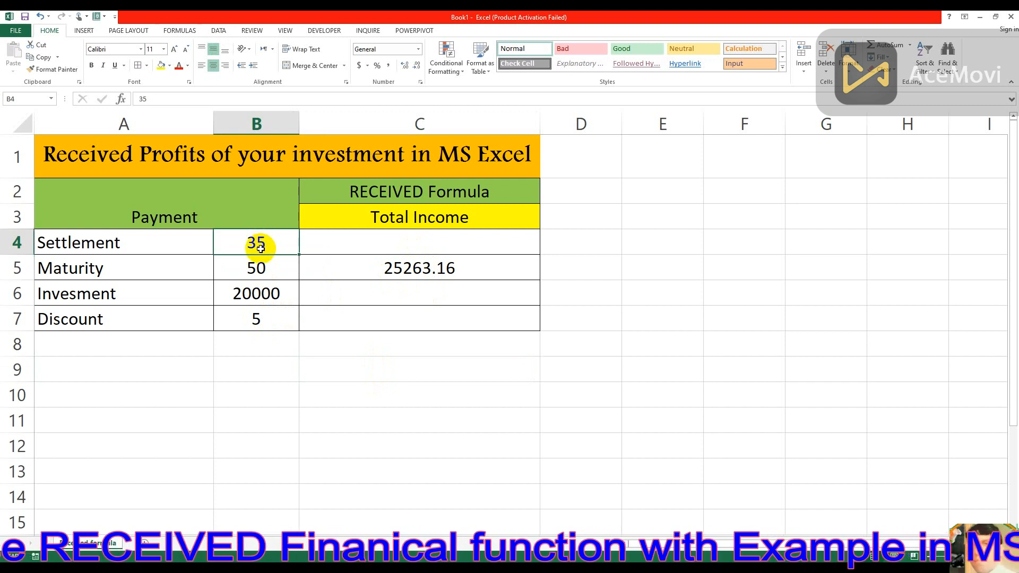
type("25")
left_click(399, 367)
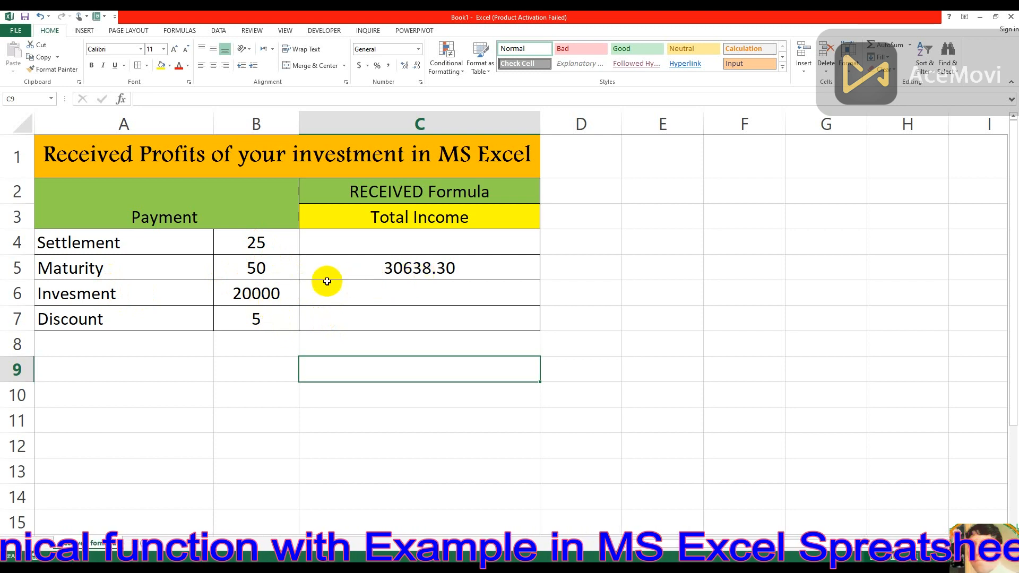
Return the Settlement value in cell B4 to 35.
left_click(264, 243)
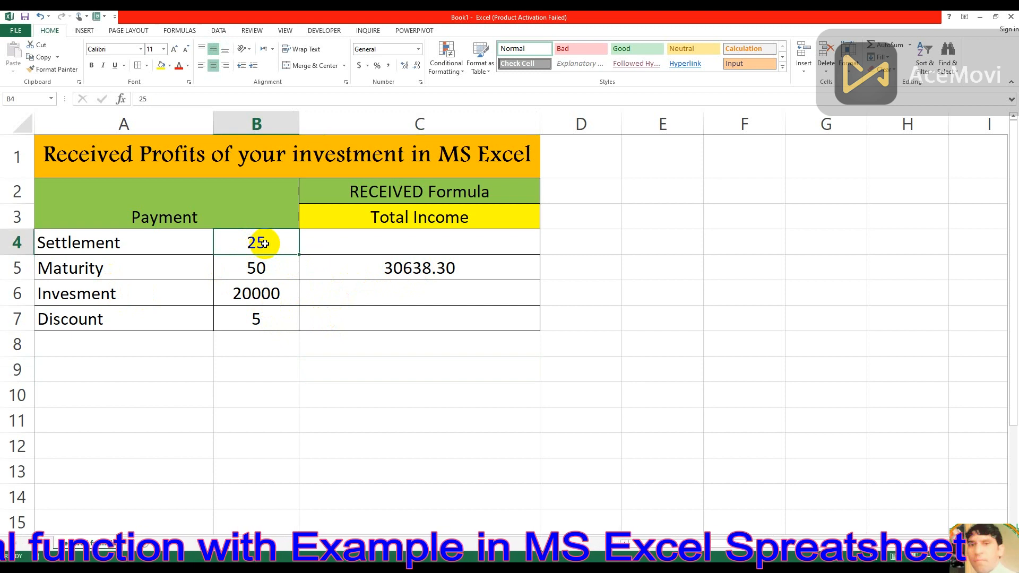
type("35")
left_click(409, 368)
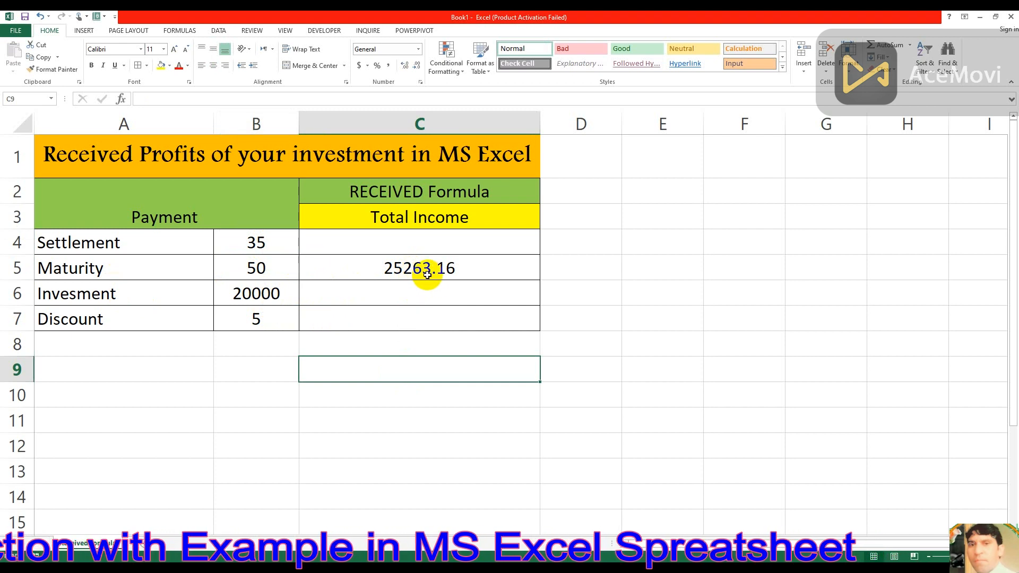
Set the Discount value in cell B7 to 10 to recalculate the total income.
left_click(263, 320)
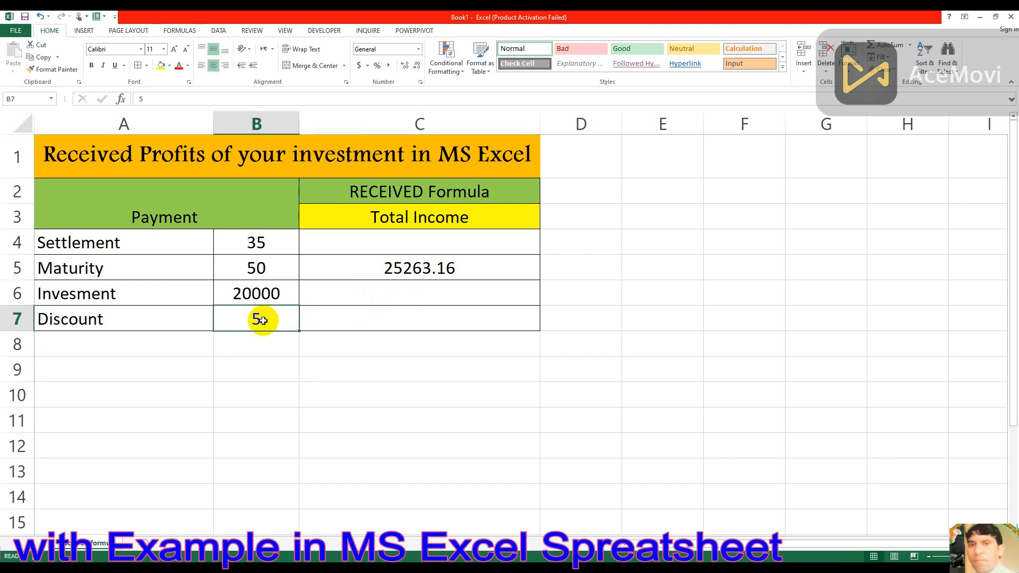
type("10")
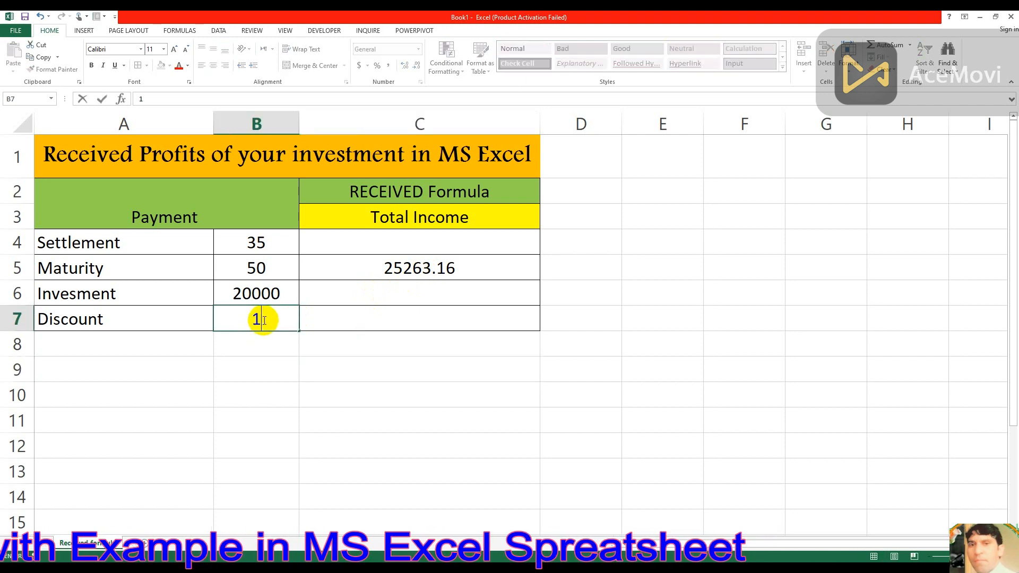
key("Return")
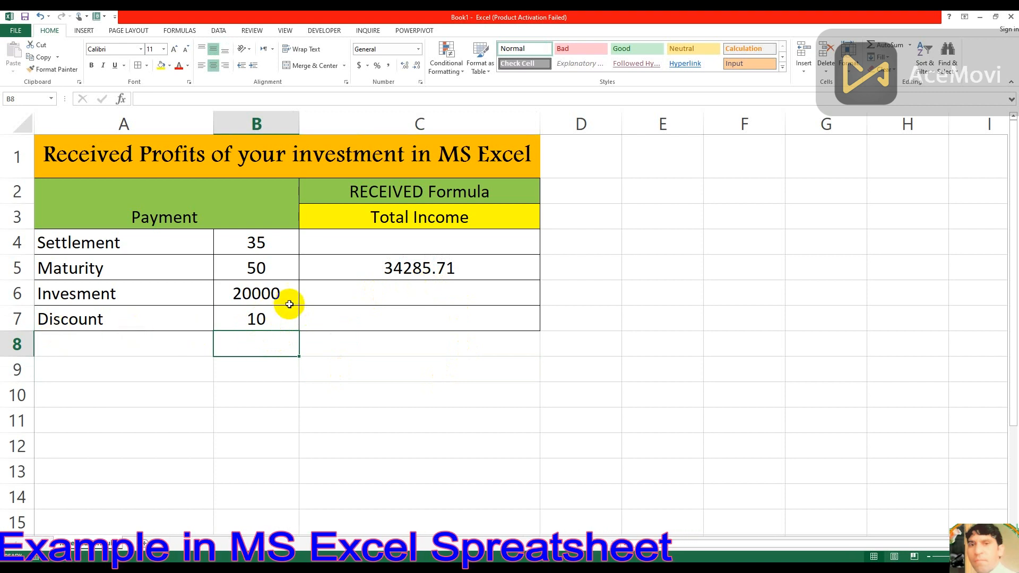
Change the Settlement value in cell B4 to 40 and commit the entry.
left_click(258, 244)
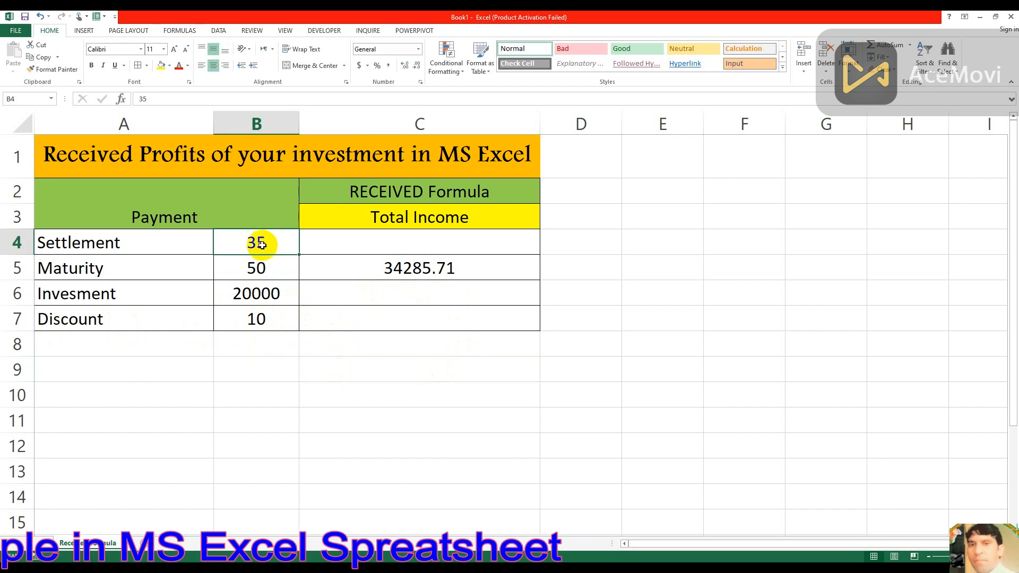
type("40")
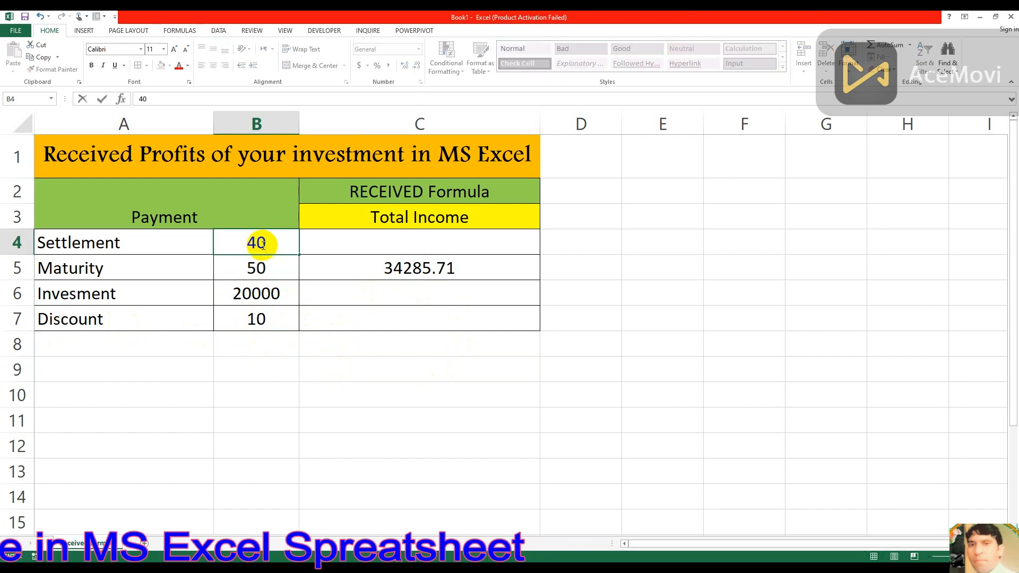
key("Return")
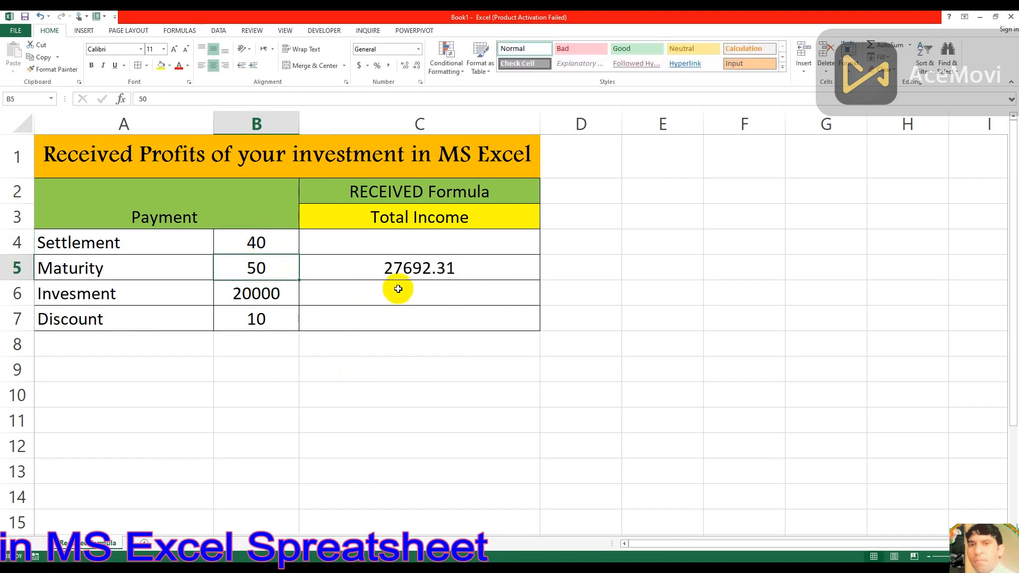